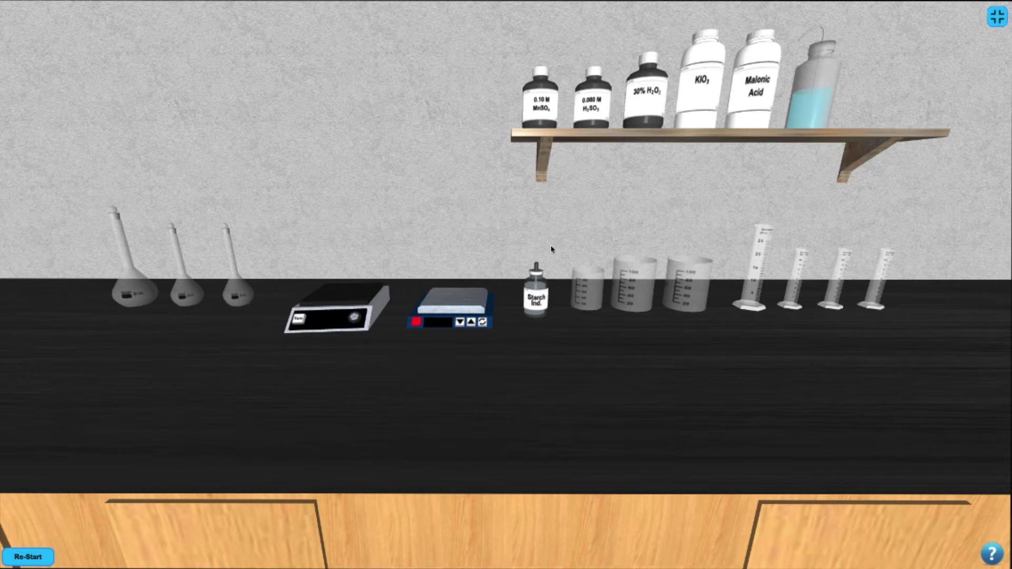
Step: Power on the balance, place the small beaker on it, and tare to 0.0000 g
{"action": "left_click", "coordinate": [355, 323]}
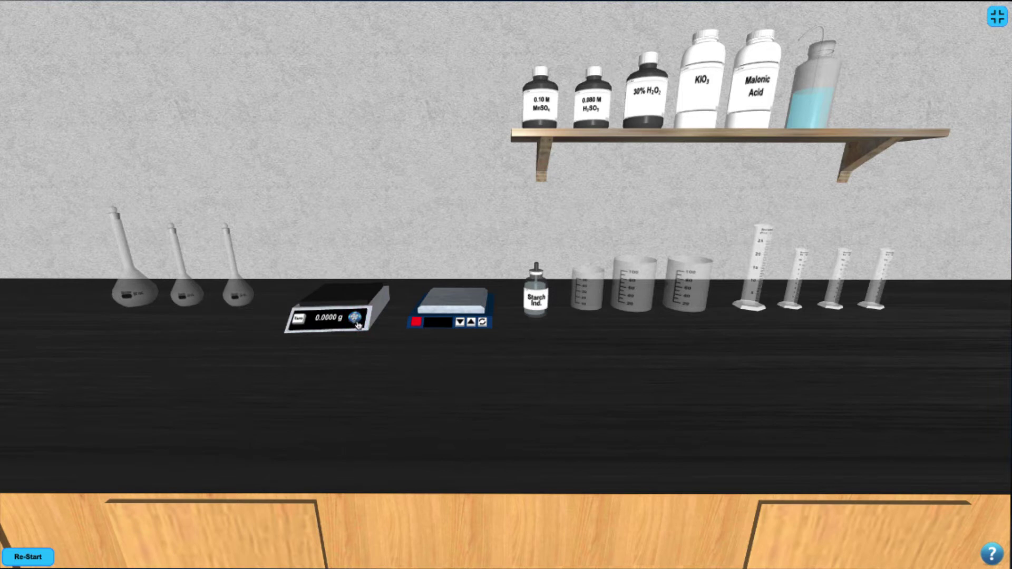
{"action": "left_click", "coordinate": [589, 293]}
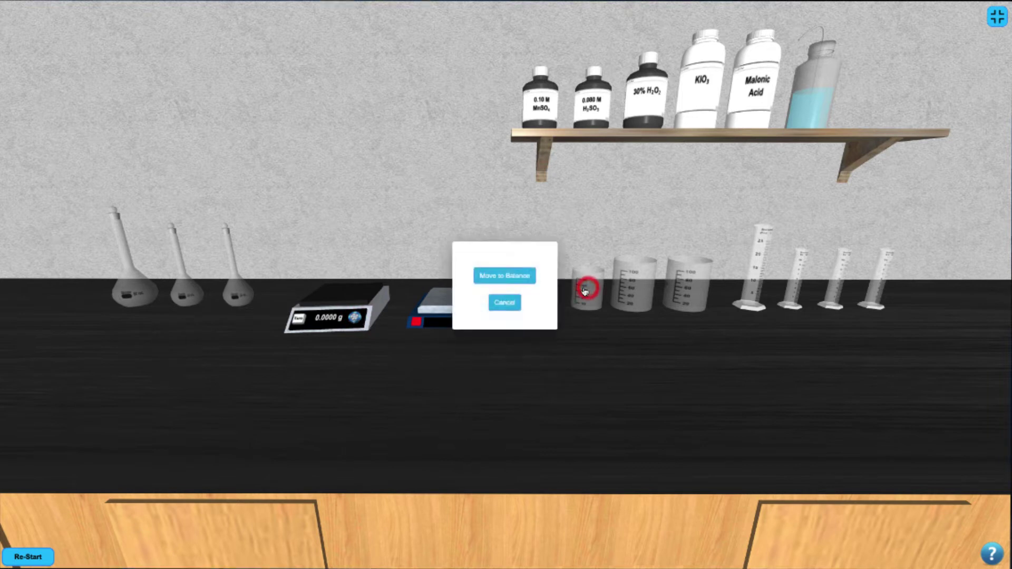
{"action": "left_click", "coordinate": [525, 278]}
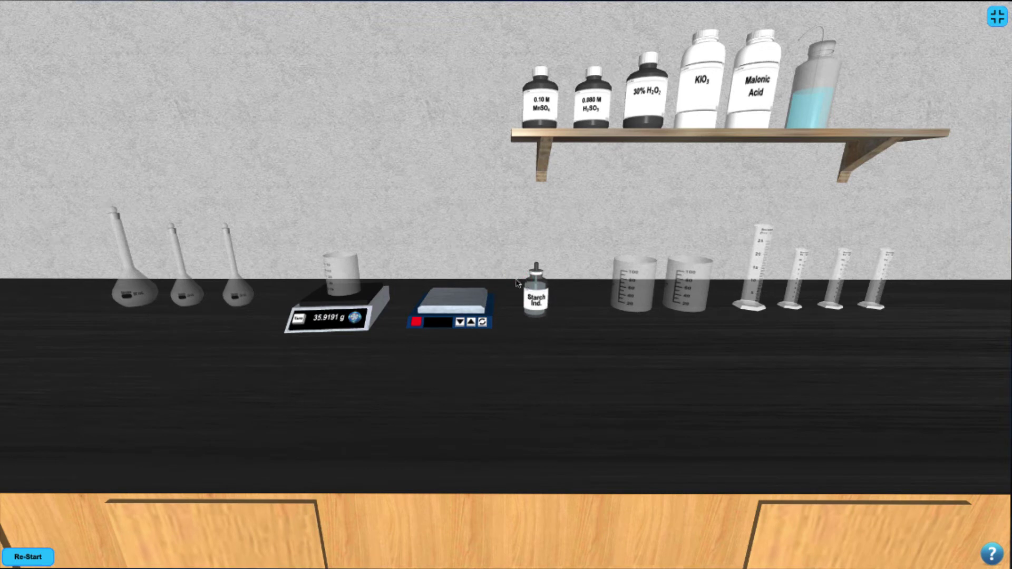
{"action": "left_click", "coordinate": [299, 321]}
Step: Weigh 1.0000 g of malonic acid into the tared beaker
{"action": "left_click", "coordinate": [753, 92]}
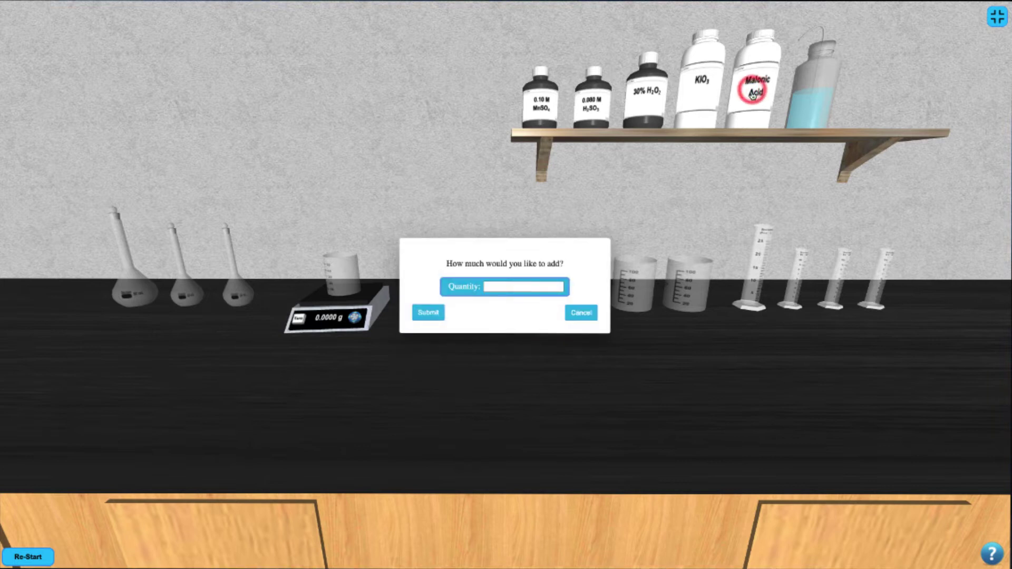
{"action": "left_click", "coordinate": [534, 285]}
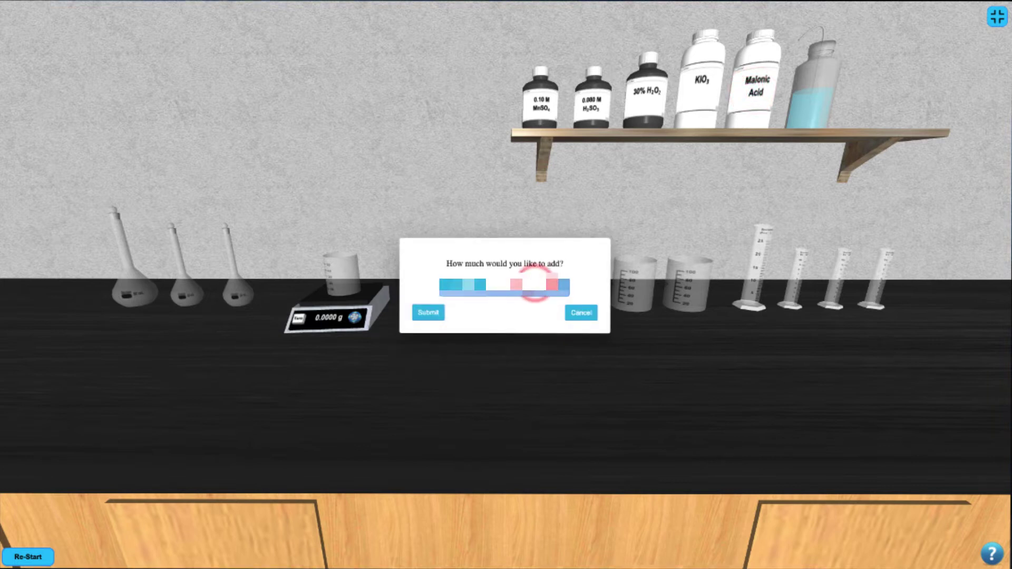
{"action": "left_click", "coordinate": [428, 312]}
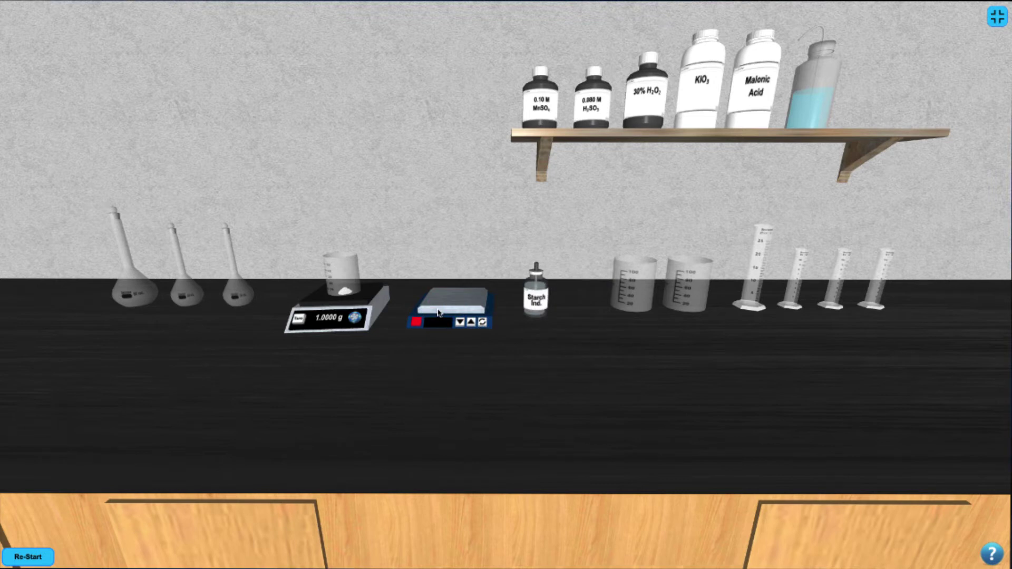
Step: Add water to 11.0000 g and transfer the solution into the first volumetric flask
{"action": "left_click", "coordinate": [809, 103]}
{"action": "left_click", "coordinate": [441, 298]}
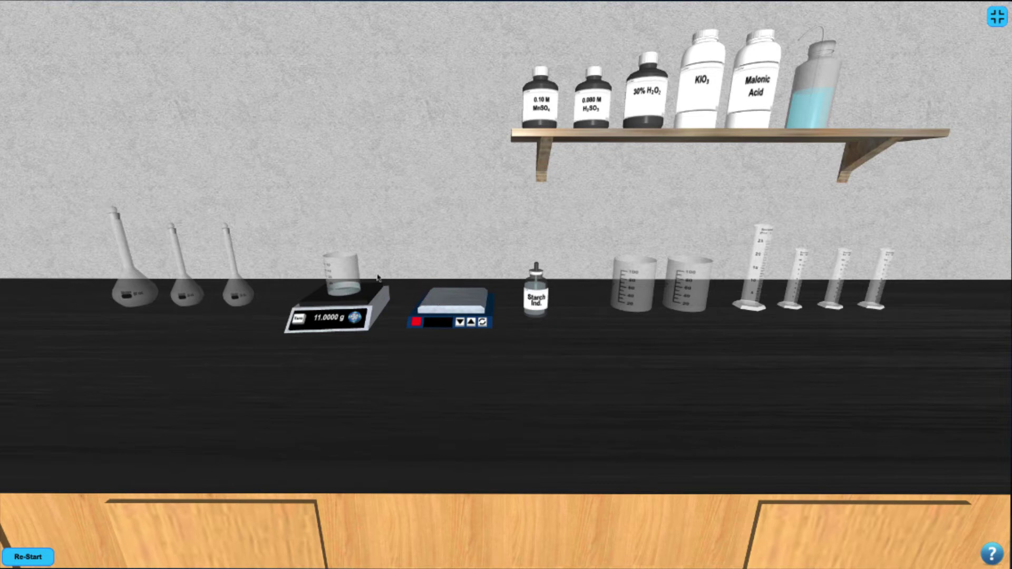
{"action": "left_click", "coordinate": [349, 280]}
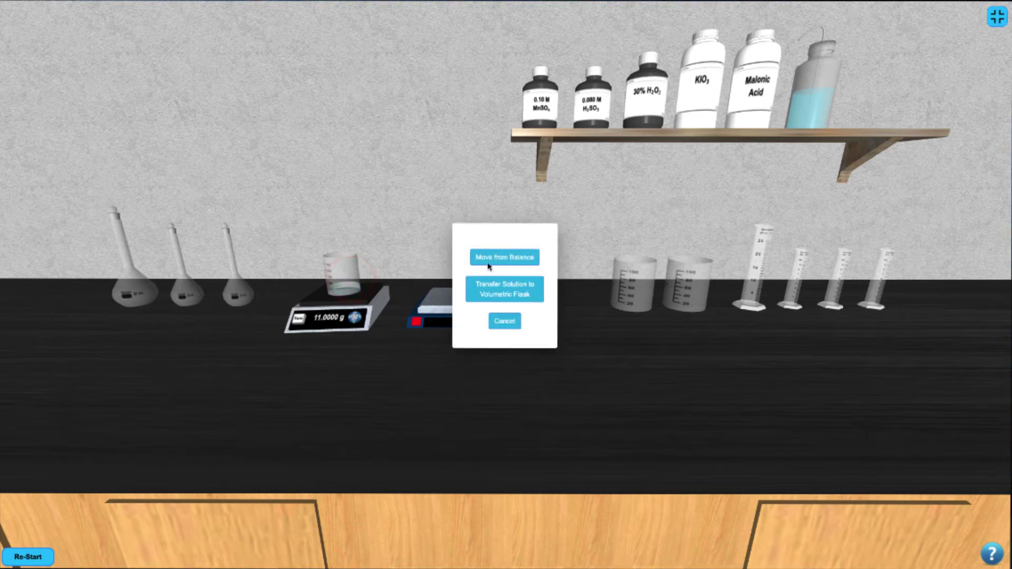
{"action": "left_click", "coordinate": [504, 288]}
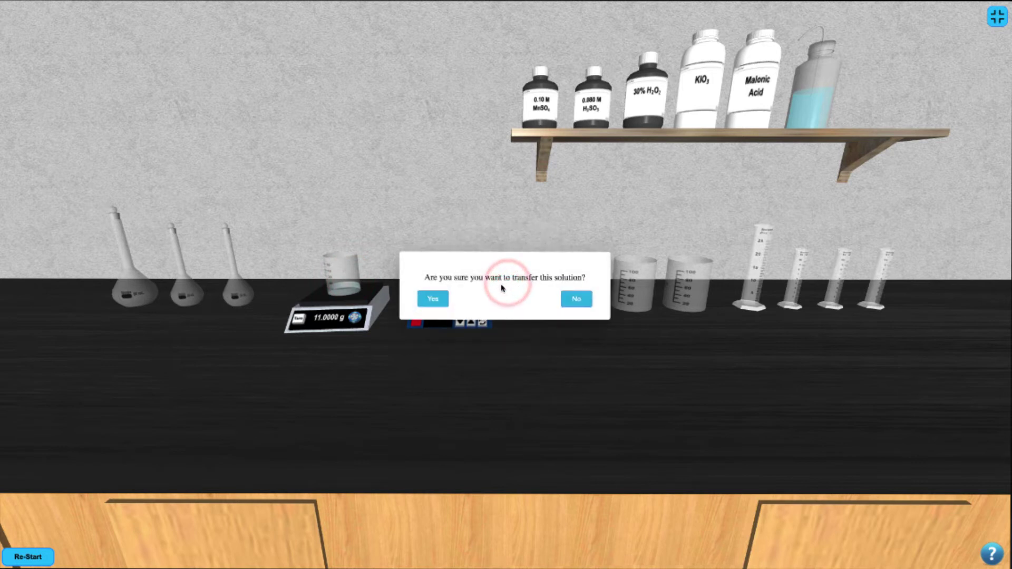
{"action": "left_click", "coordinate": [441, 299]}
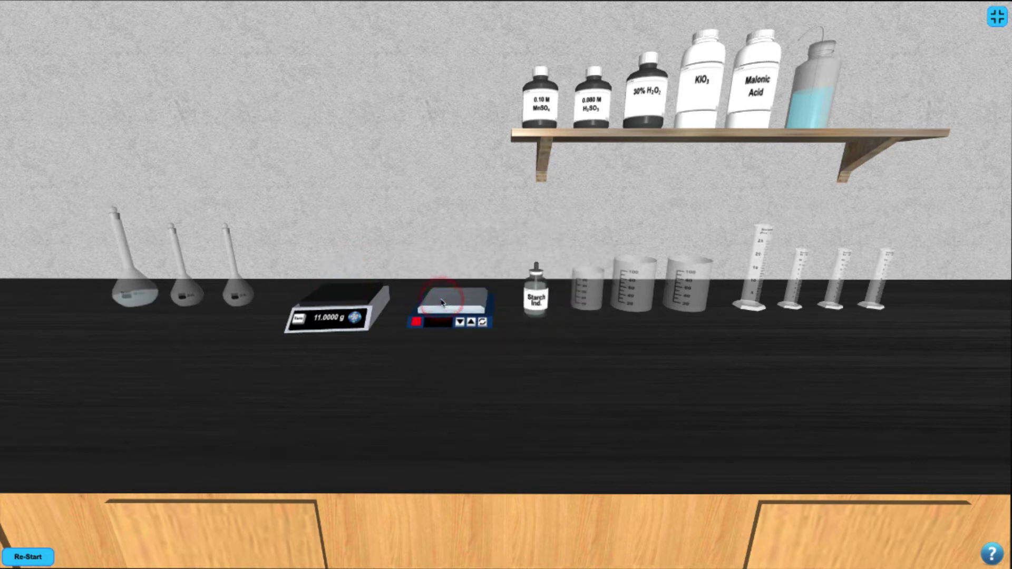
Step: Add the chosen quantity of 0.10 M MnSO4 to the first flask
{"action": "left_click", "coordinate": [536, 104]}
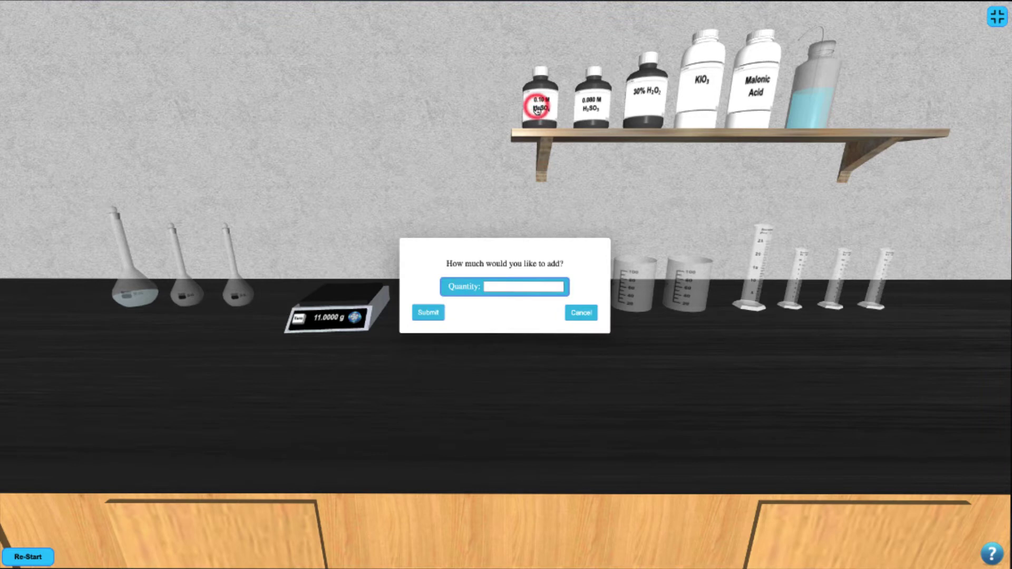
{"action": "left_click", "coordinate": [519, 285]}
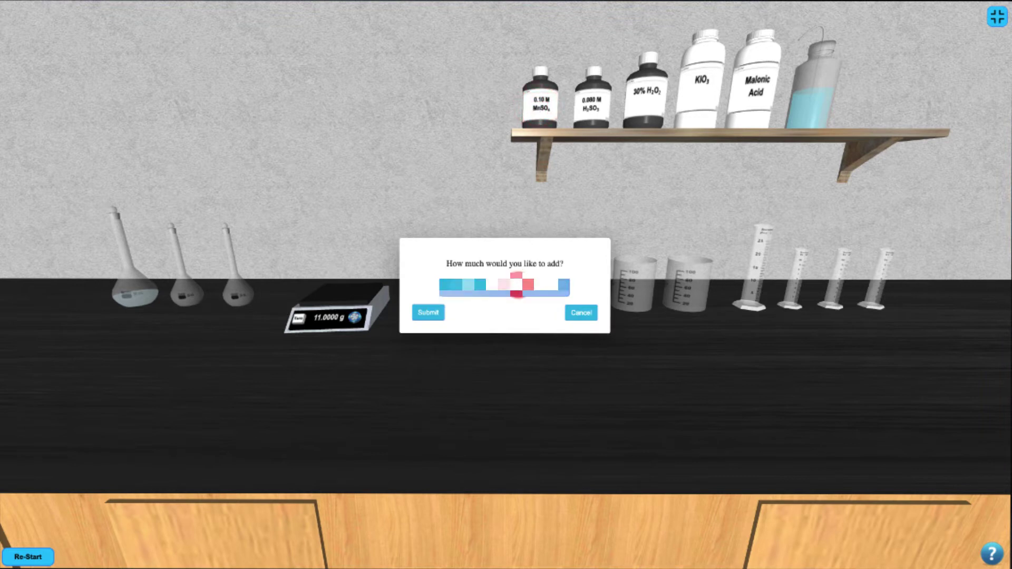
{"action": "left_click", "coordinate": [437, 314]}
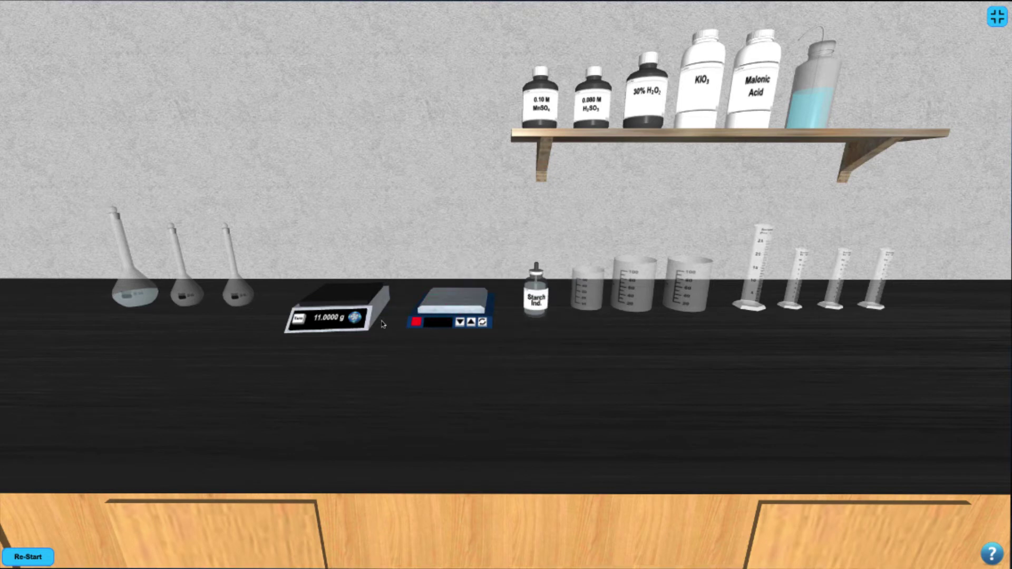
Step: Fill the first flask with deionized water and shake the solution
{"action": "left_click", "coordinate": [813, 111]}
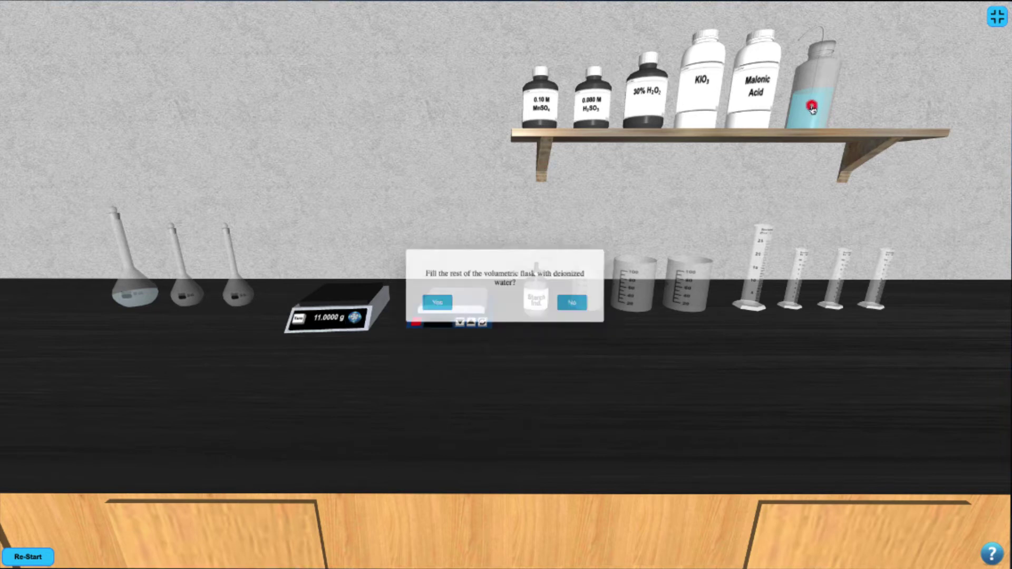
{"action": "left_click", "coordinate": [432, 304]}
{"action": "left_click", "coordinate": [141, 294]}
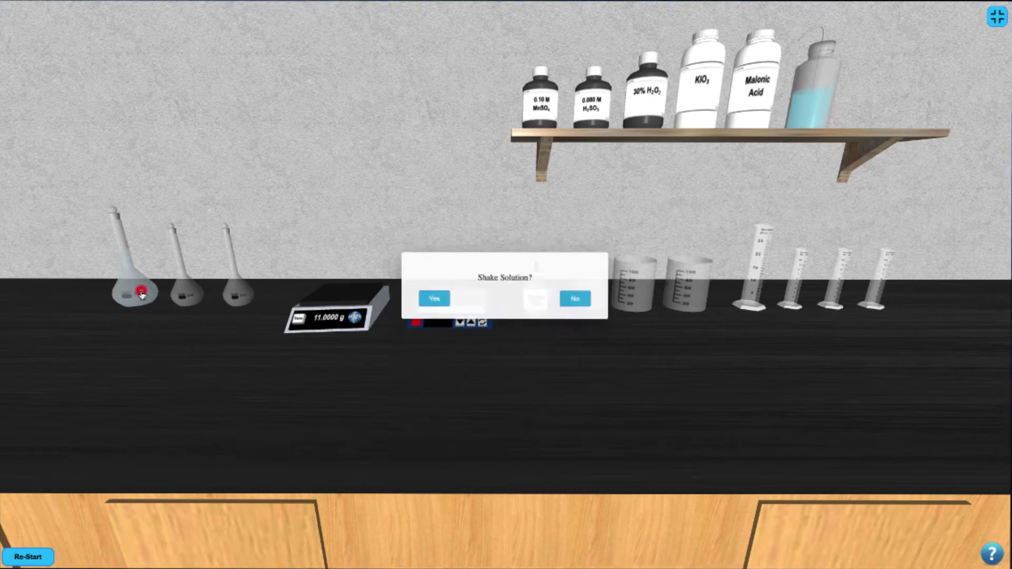
{"action": "left_click", "coordinate": [429, 300]}
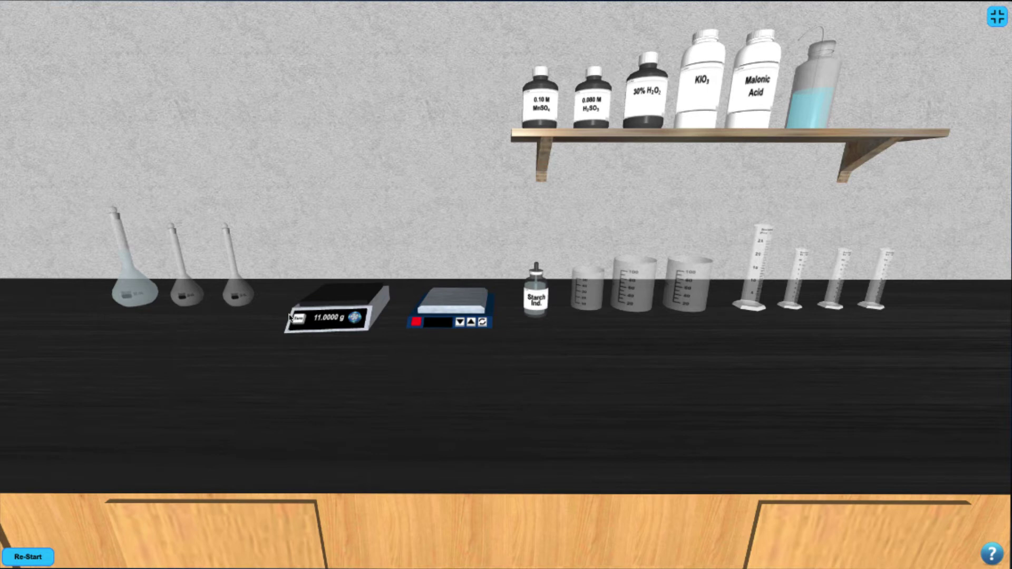
Step: Place the 100 mL beaker on the balance and tare it to zero
{"action": "left_click", "coordinate": [641, 293]}
{"action": "left_click", "coordinate": [530, 284]}
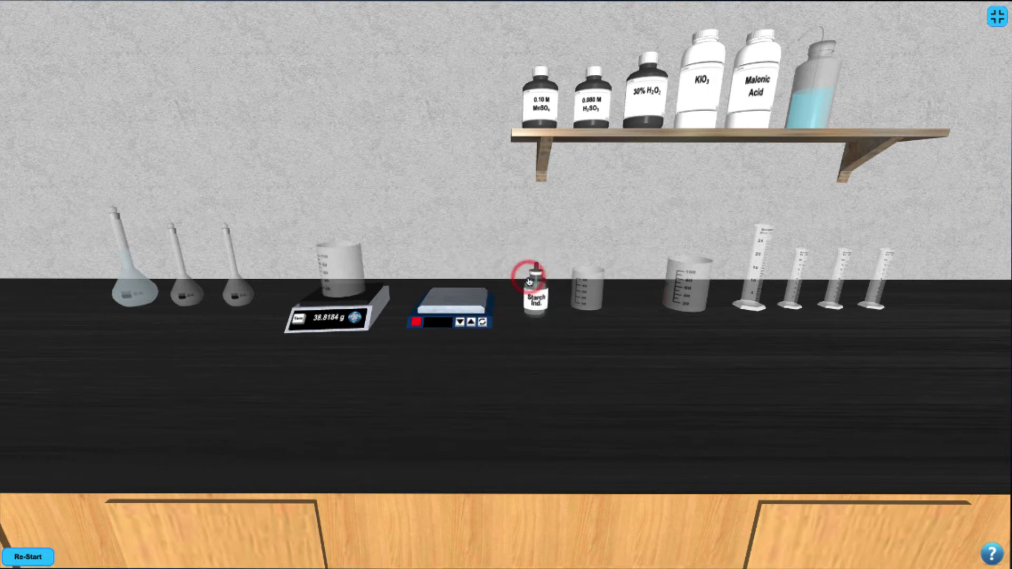
{"action": "left_click", "coordinate": [298, 323]}
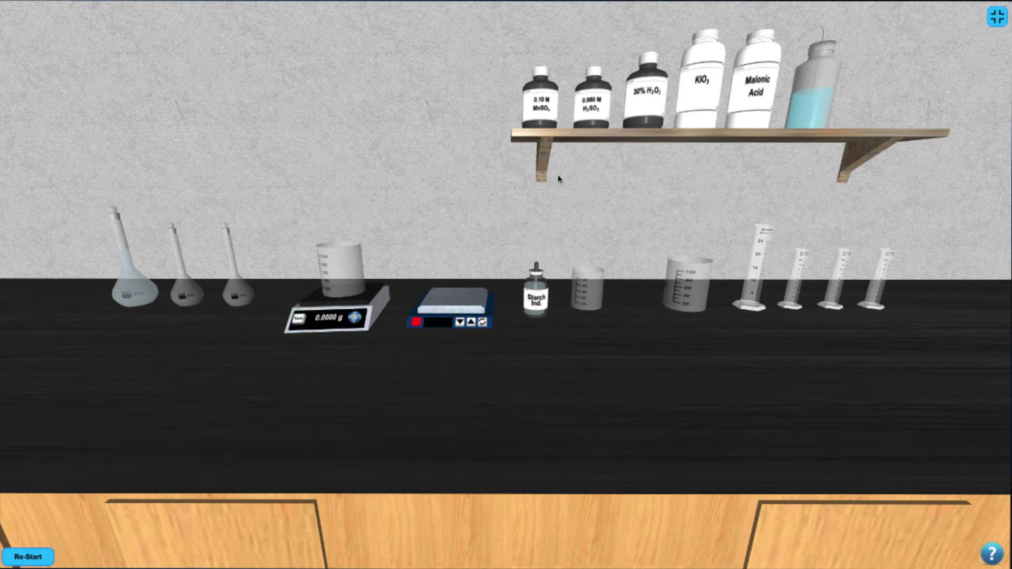
Step: Weigh the maximum slider amount of KIO3 into the beaker
{"action": "left_click", "coordinate": [702, 102]}
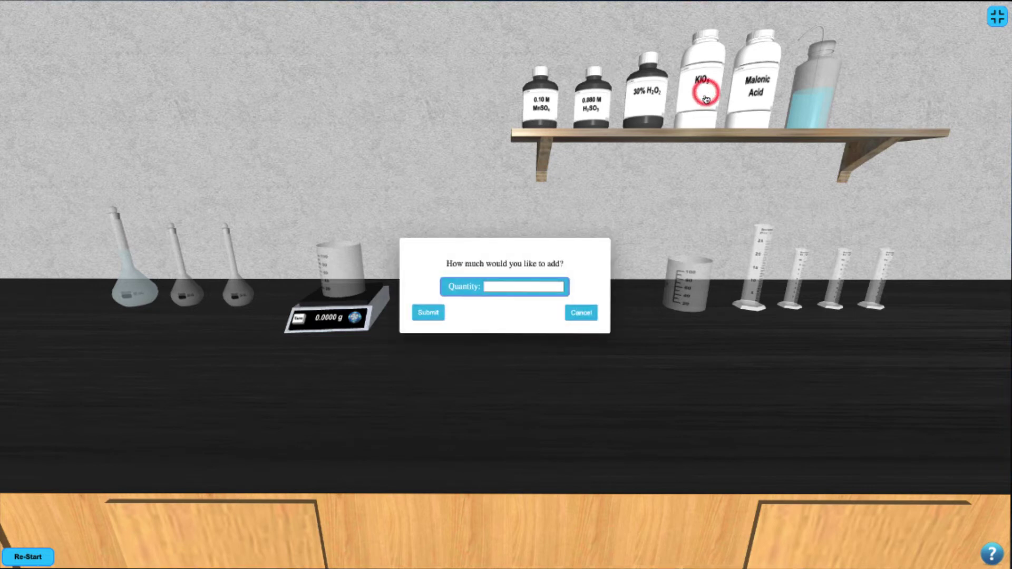
{"action": "left_click", "coordinate": [549, 289]}
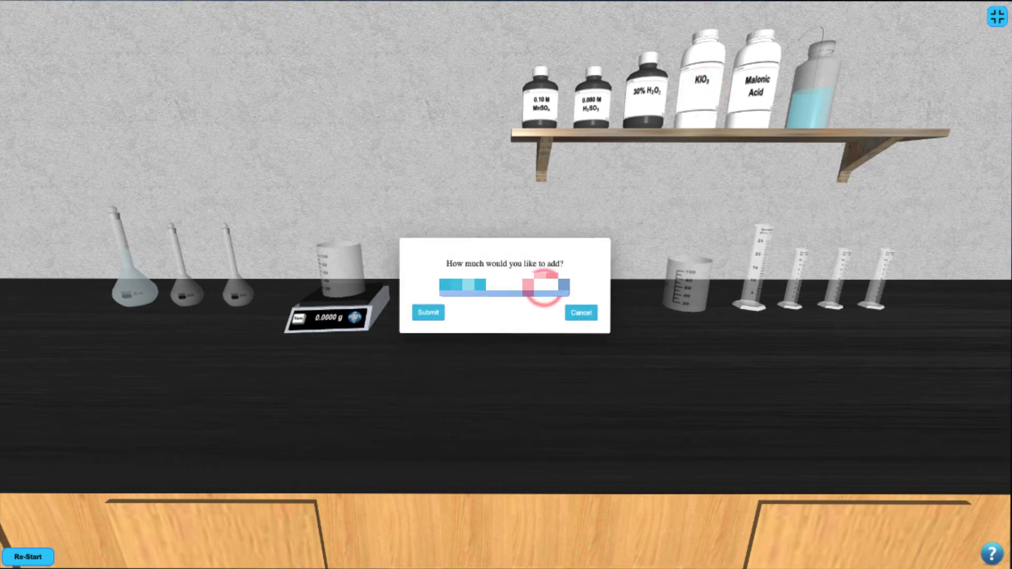
{"action": "left_click", "coordinate": [430, 314]}
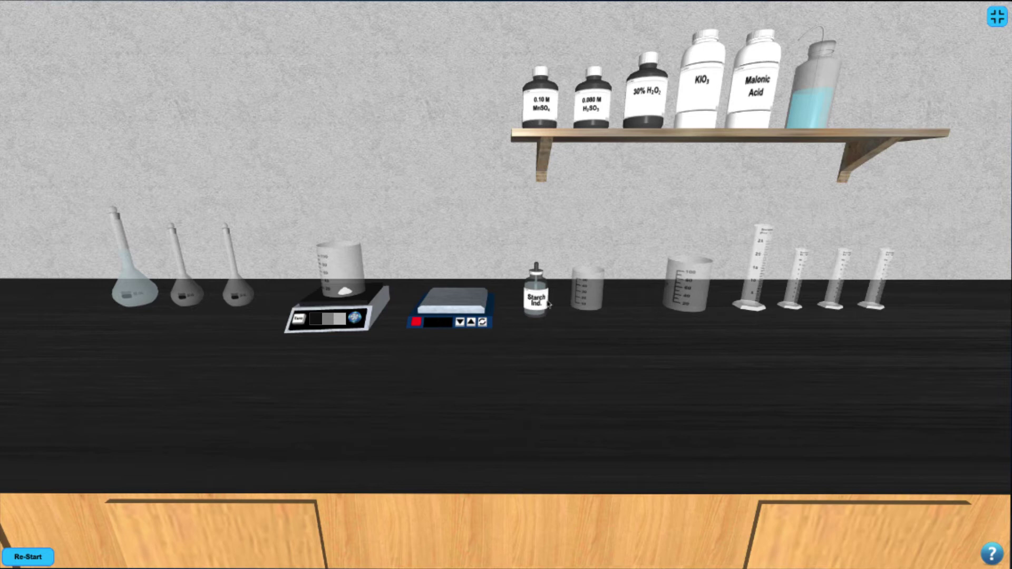
Step: Measure out the acid solution by setting and submitting its quantity
{"action": "left_click", "coordinate": [594, 112]}
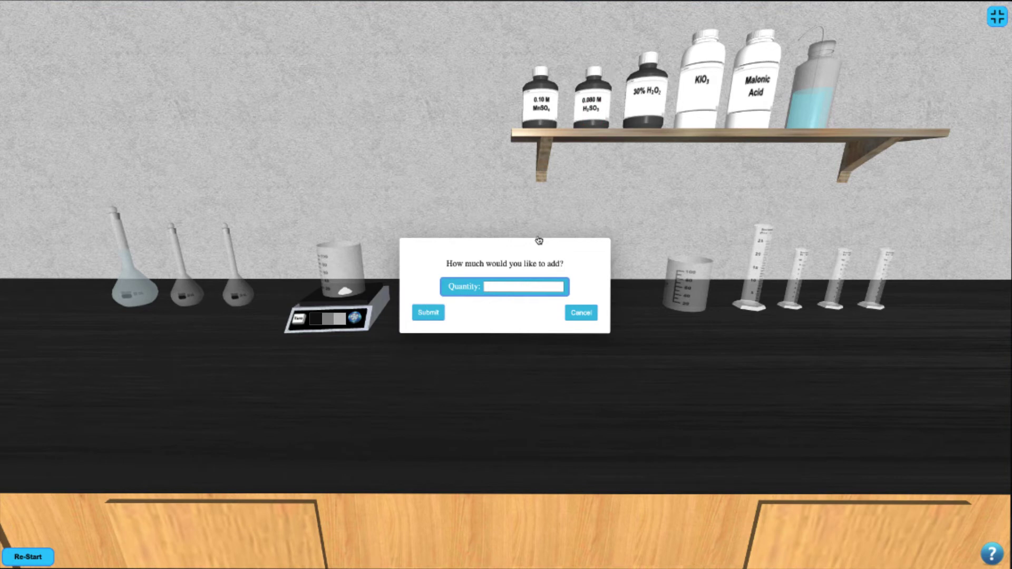
{"action": "left_click", "coordinate": [490, 287]}
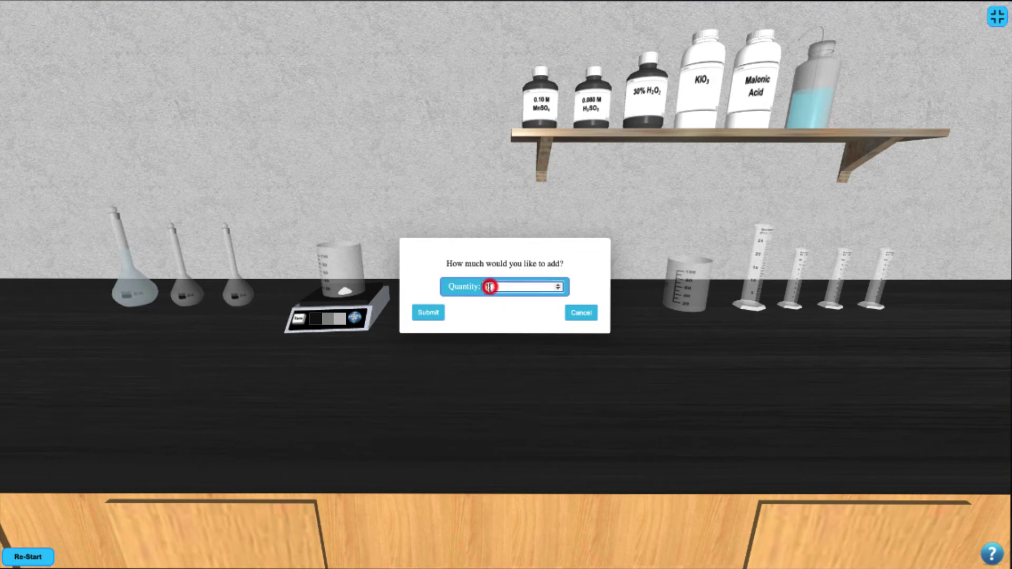
{"action": "left_click", "coordinate": [438, 314]}
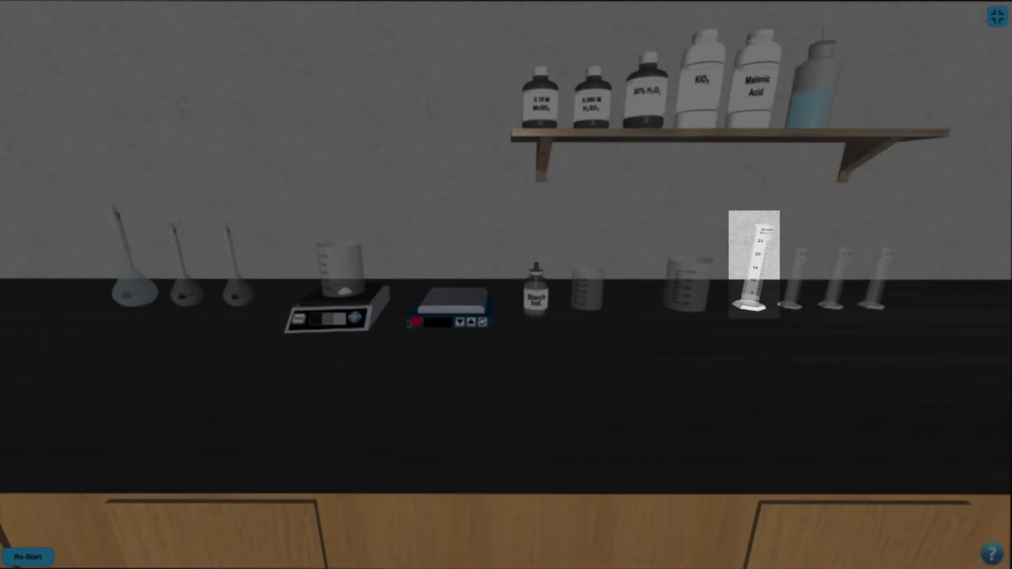
Step: Add the measured H2SO4 to beaker two and bring up the beaker's move options
{"action": "left_click", "coordinate": [749, 293]}
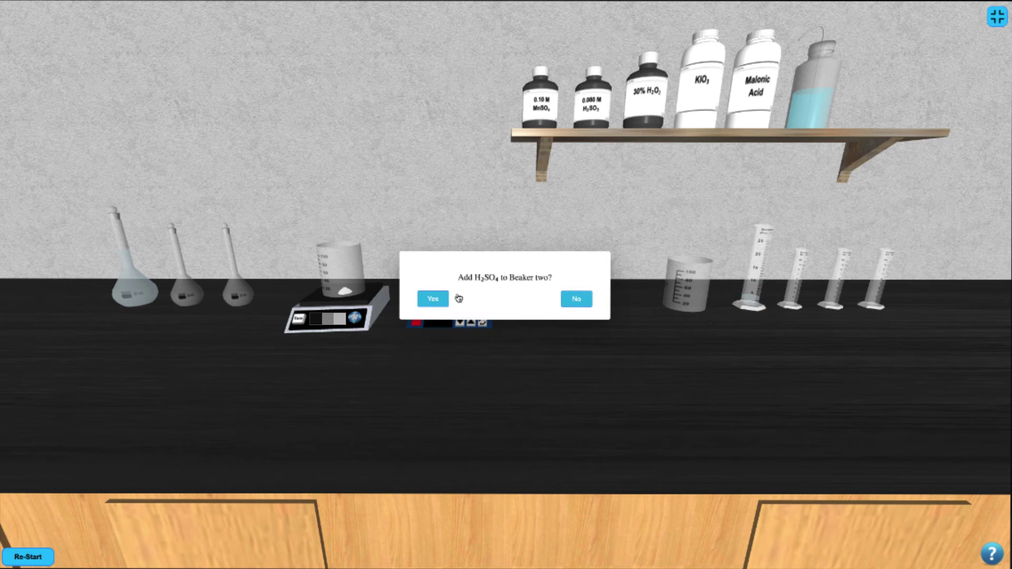
{"action": "left_click", "coordinate": [442, 302]}
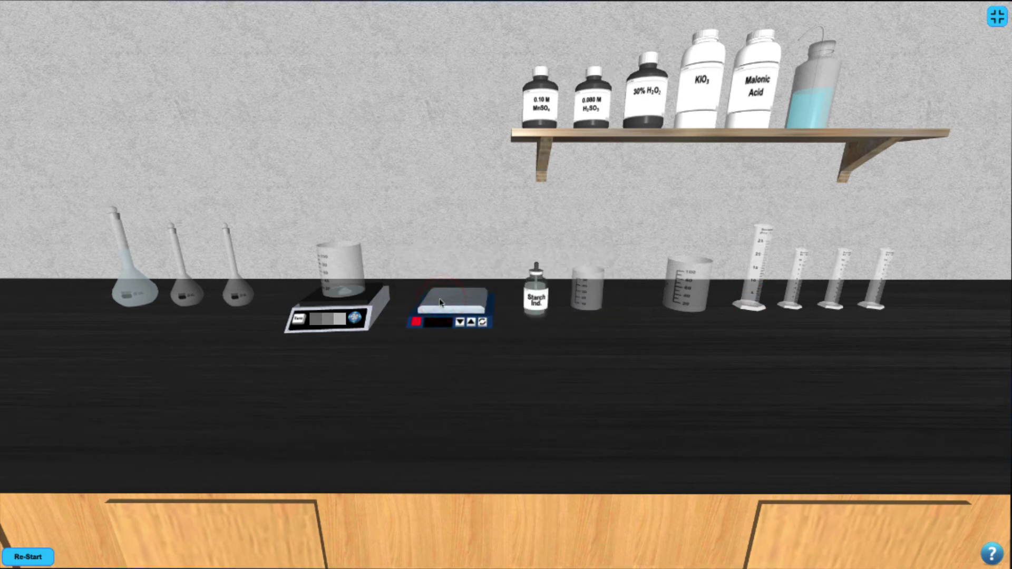
{"action": "left_click", "coordinate": [439, 302]}
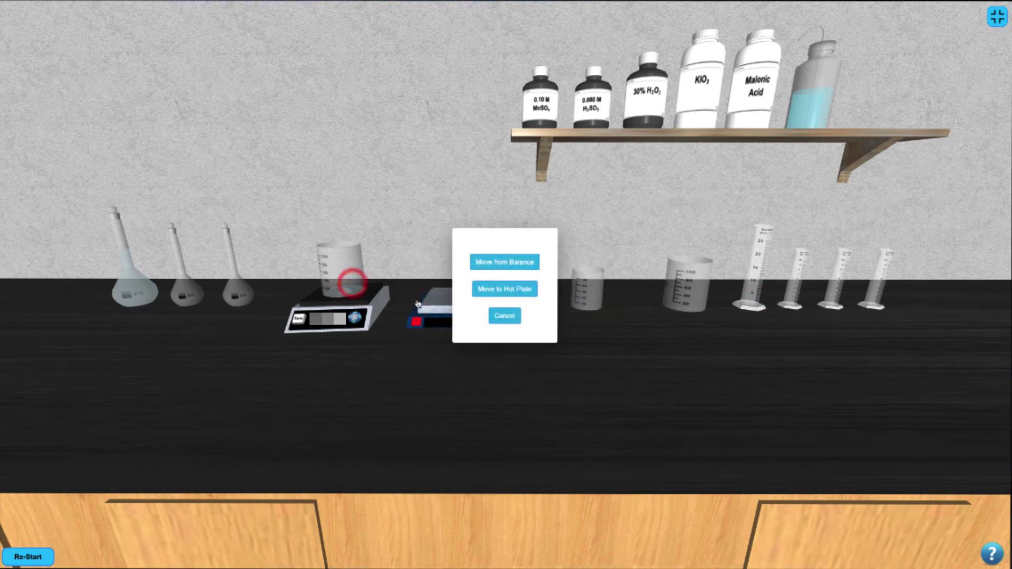
Step: Heat beaker two on the hot plate at 60°C, then return it to the counter
{"action": "left_click", "coordinate": [506, 291]}
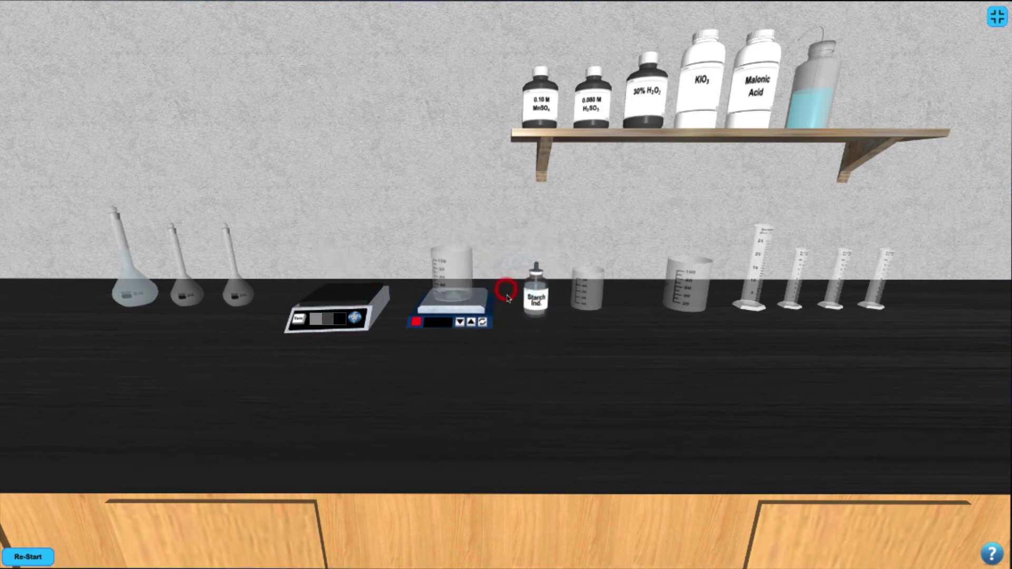
{"action": "left_click", "coordinate": [417, 323]}
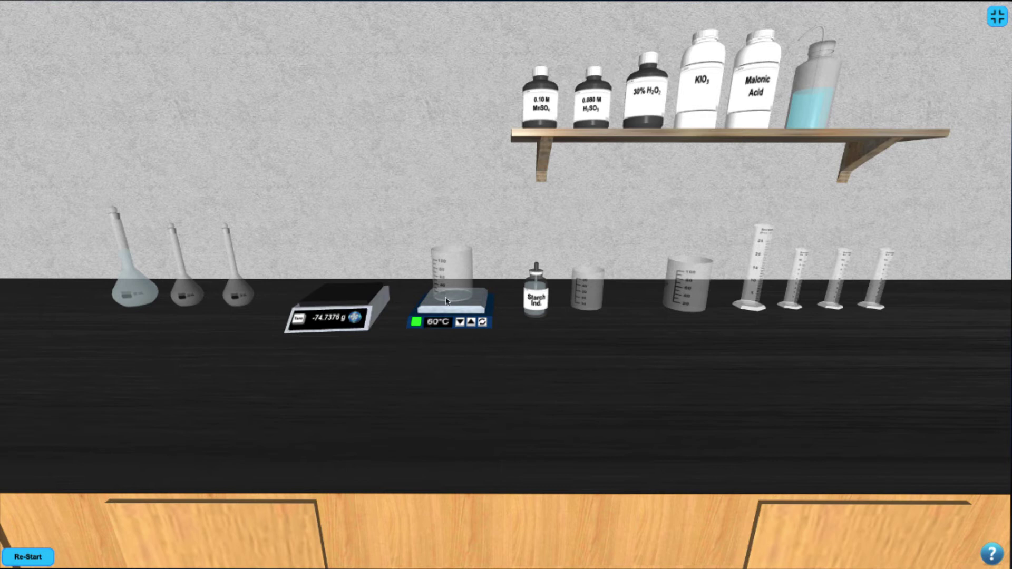
{"action": "left_click", "coordinate": [464, 279]}
{"action": "left_click", "coordinate": [493, 277]}
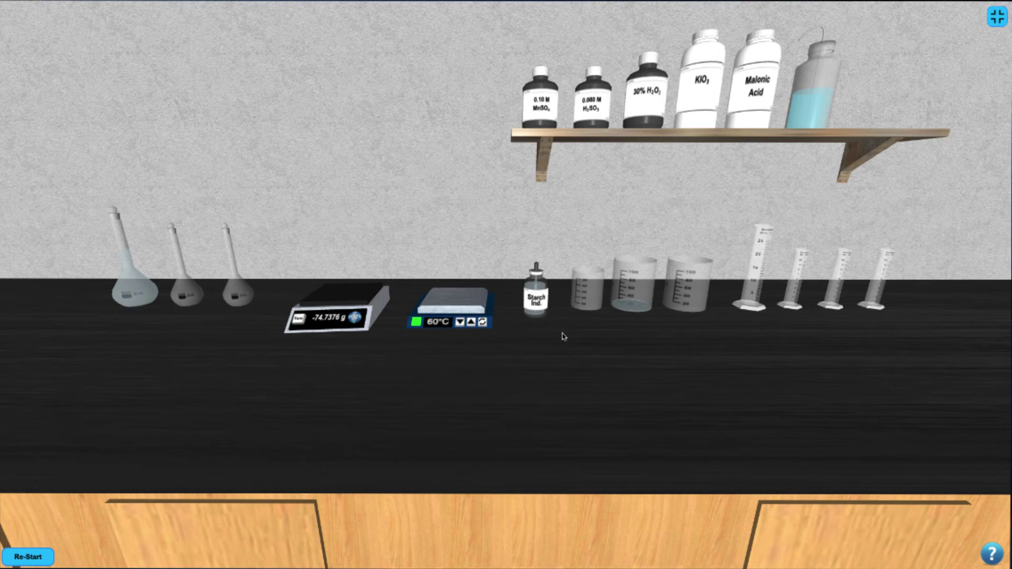
Step: Transfer beaker two's heated solution into the middle volumetric flask
{"action": "left_click", "coordinate": [636, 295]}
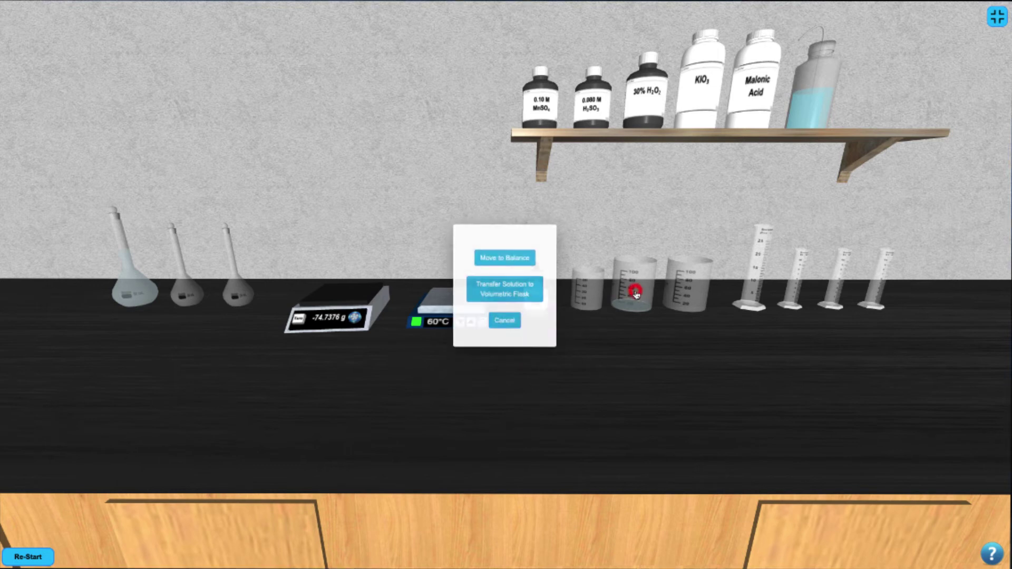
{"action": "left_click", "coordinate": [531, 287]}
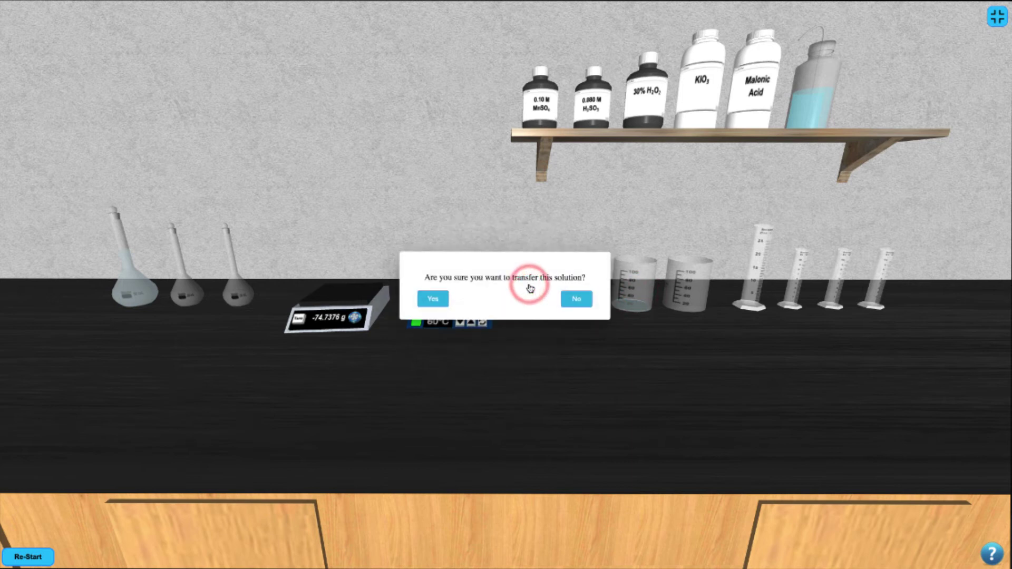
{"action": "left_click", "coordinate": [445, 298]}
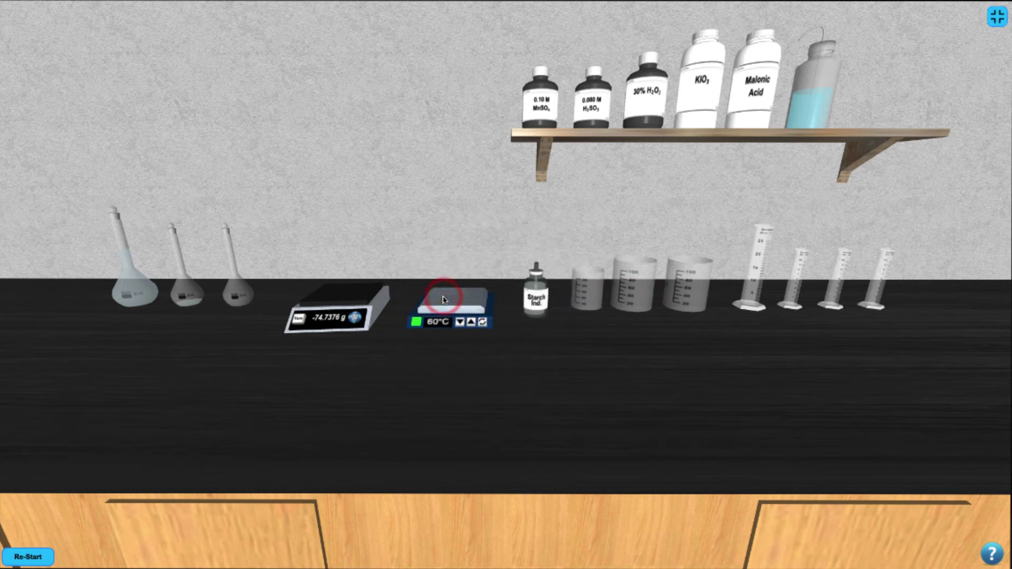
Step: Rinse beaker two with a small amount of 0.080 M H2SO4
{"action": "left_click", "coordinate": [595, 112]}
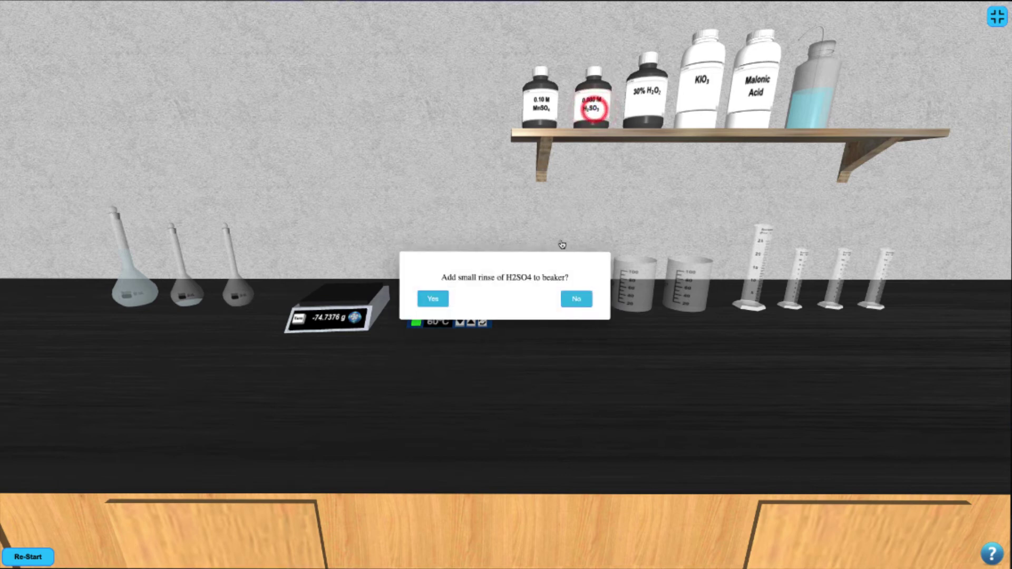
{"action": "left_click", "coordinate": [442, 299]}
{"action": "left_click", "coordinate": [636, 282]}
{"action": "left_click", "coordinate": [436, 299]}
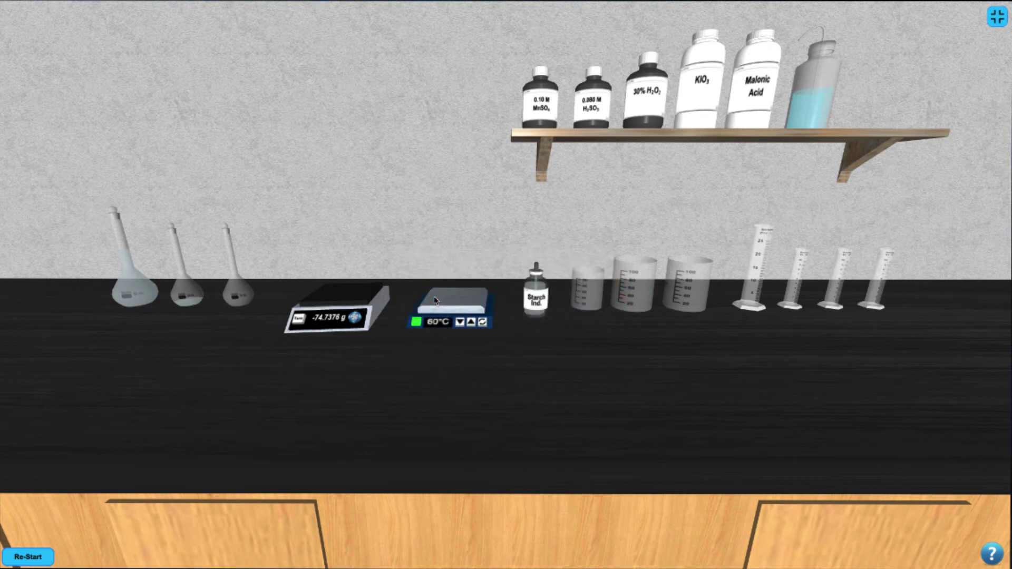
Step: Fill the middle flask to the mark with deionized water and shake it
{"action": "left_click", "coordinate": [827, 110]}
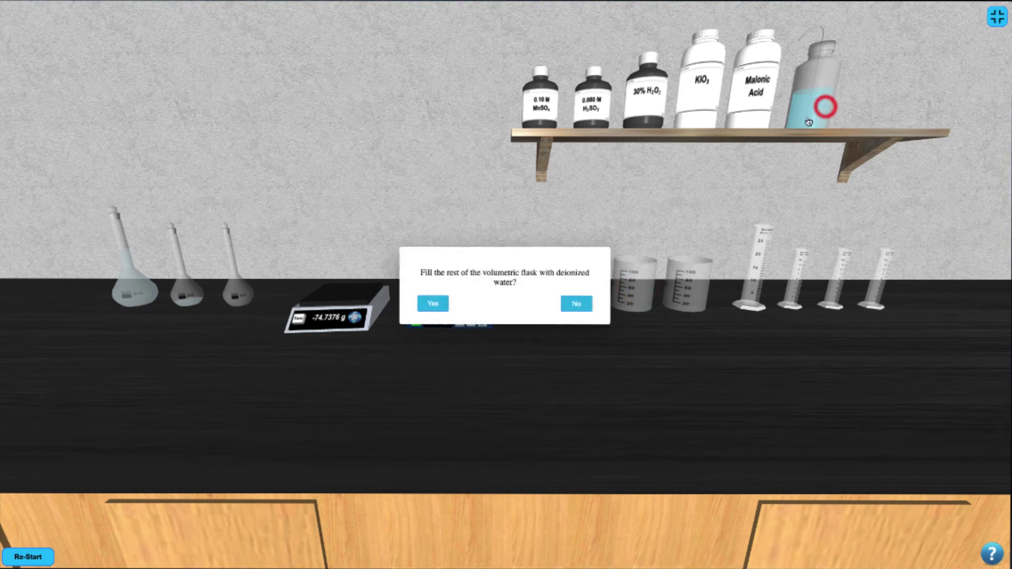
{"action": "left_click", "coordinate": [445, 302]}
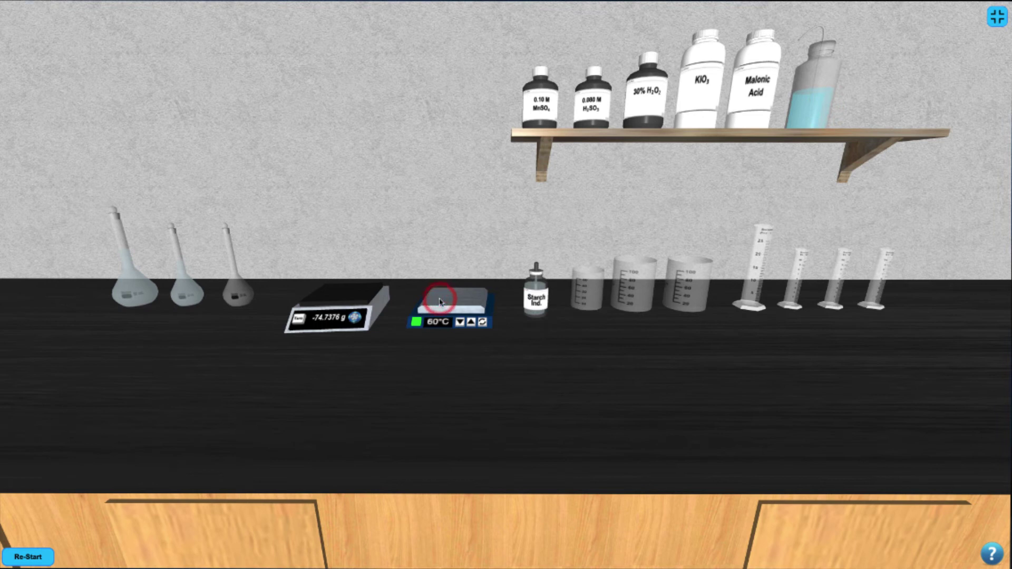
{"action": "left_click", "coordinate": [190, 293]}
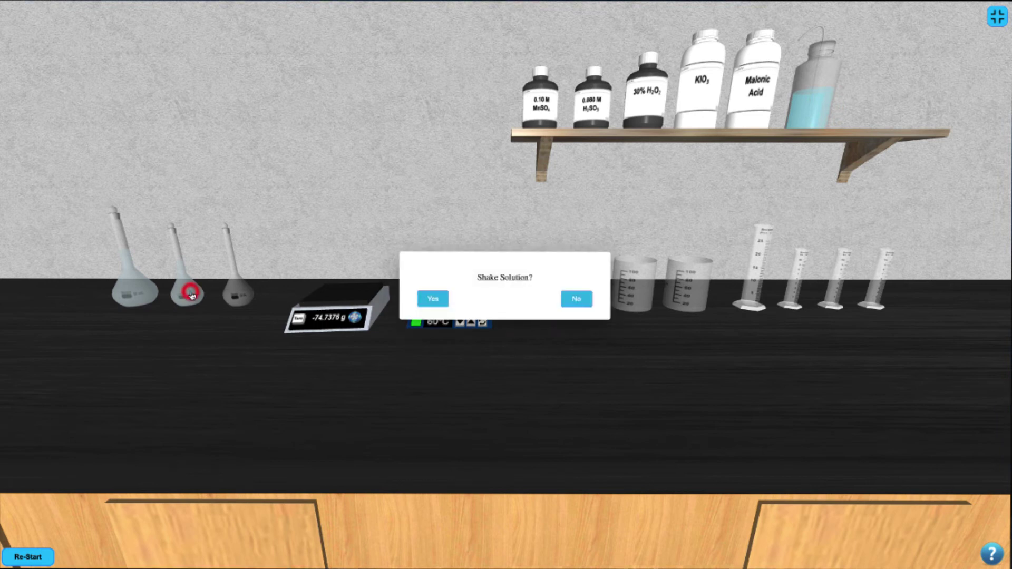
{"action": "left_click", "coordinate": [440, 303]}
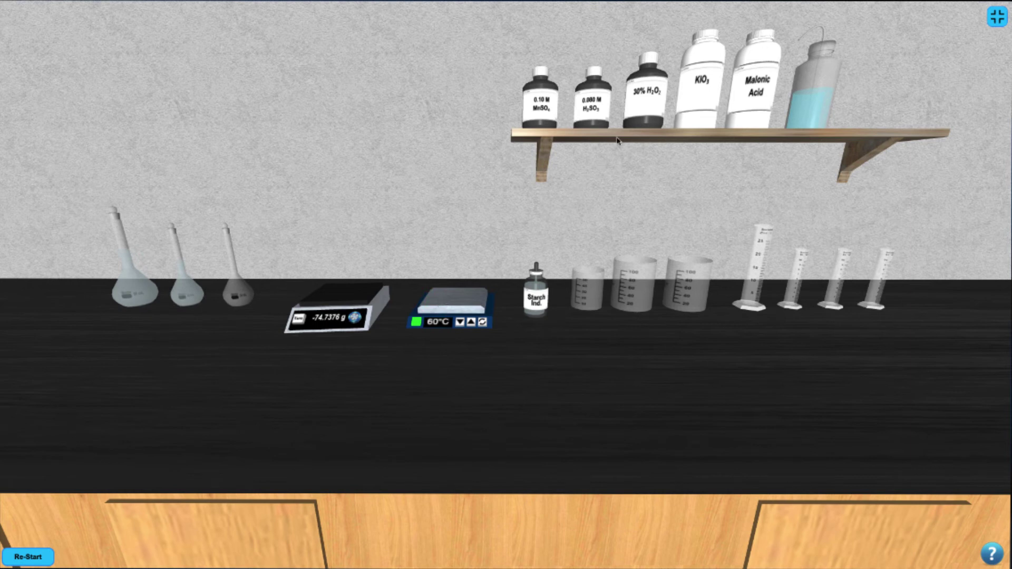
Step: Add the entered quantity of 30% H2O2 to Flask Three
{"action": "left_click", "coordinate": [639, 113]}
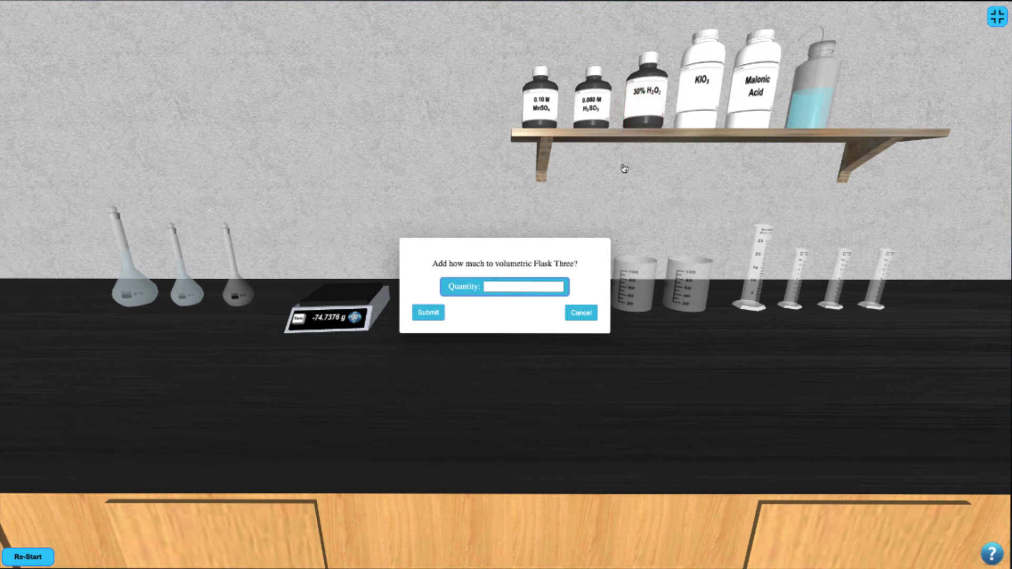
{"action": "left_click", "coordinate": [522, 285]}
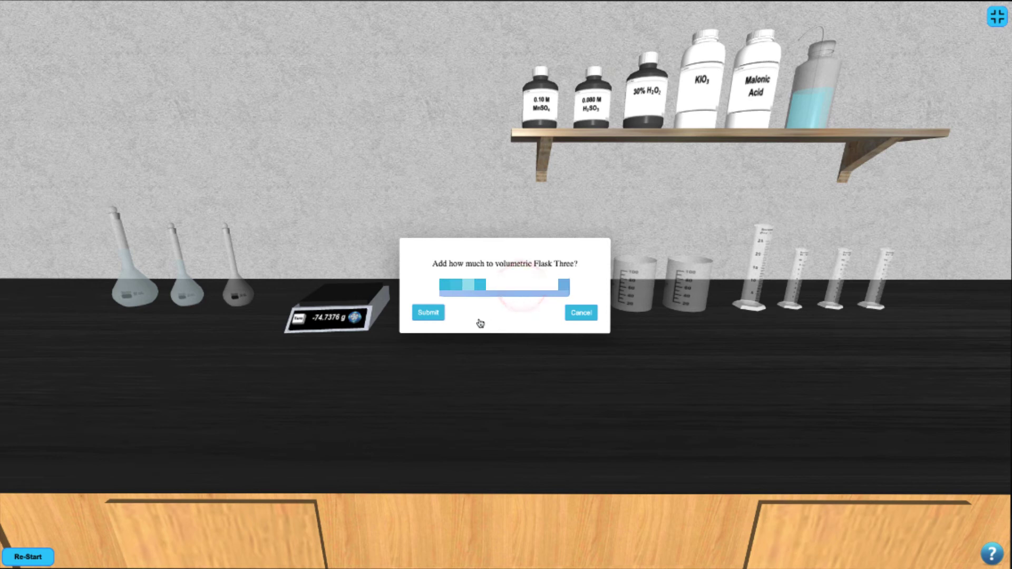
{"action": "left_click", "coordinate": [435, 316]}
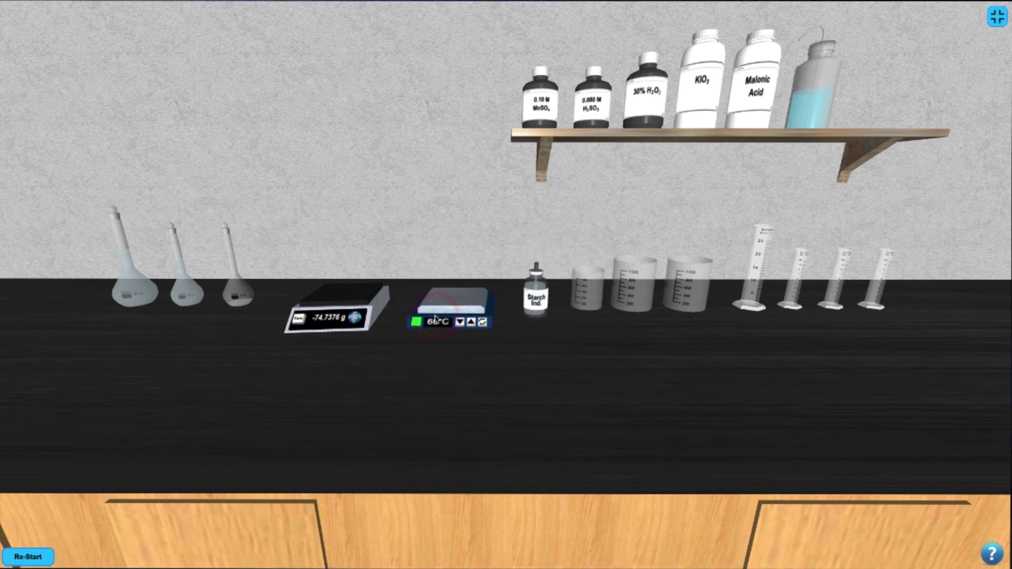
Step: Fill Flask Three with deionized water and shake the solution
{"action": "left_click", "coordinate": [813, 109]}
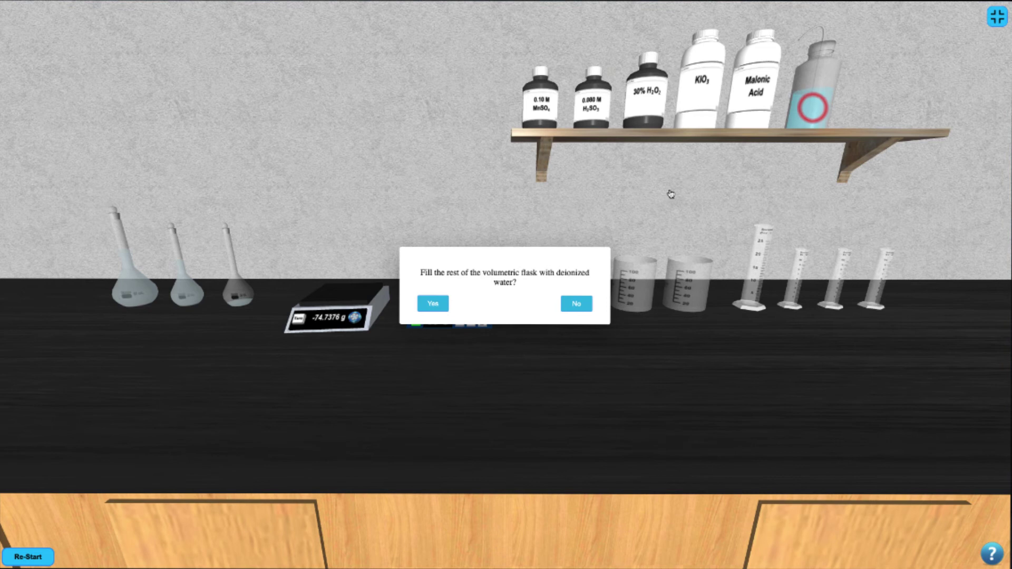
{"action": "left_click", "coordinate": [443, 306]}
{"action": "left_click", "coordinate": [237, 291]}
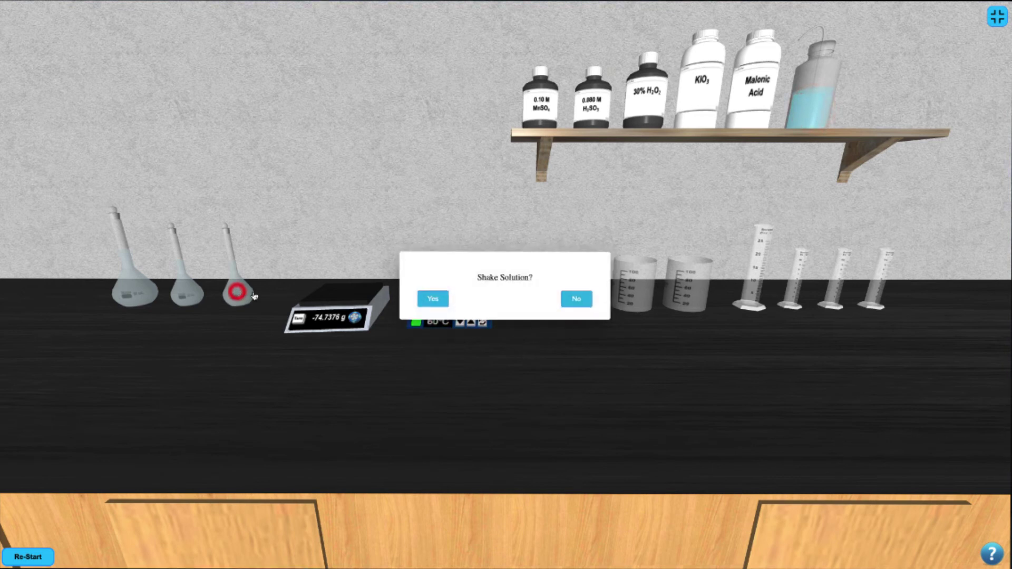
{"action": "left_click", "coordinate": [425, 300]}
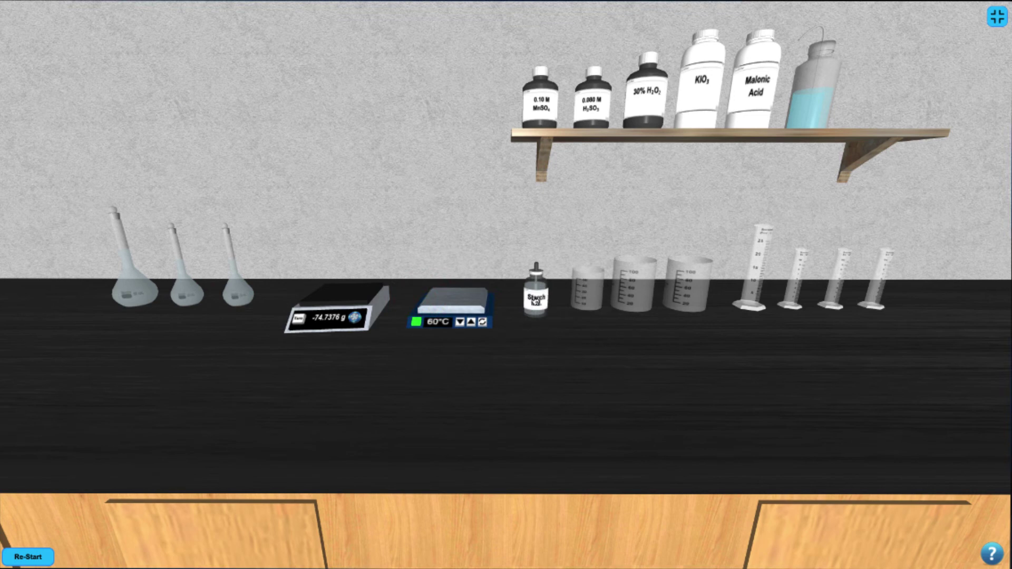
Step: Lift the starch indicator dropper and dispense it into the rightmost beaker
{"action": "left_click", "coordinate": [536, 300]}
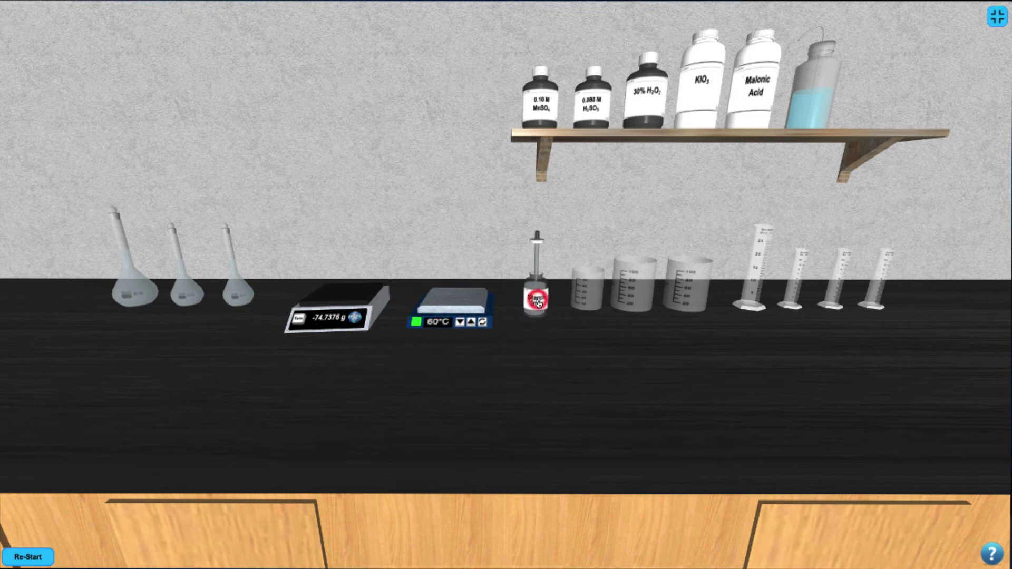
{"action": "left_click", "coordinate": [683, 286]}
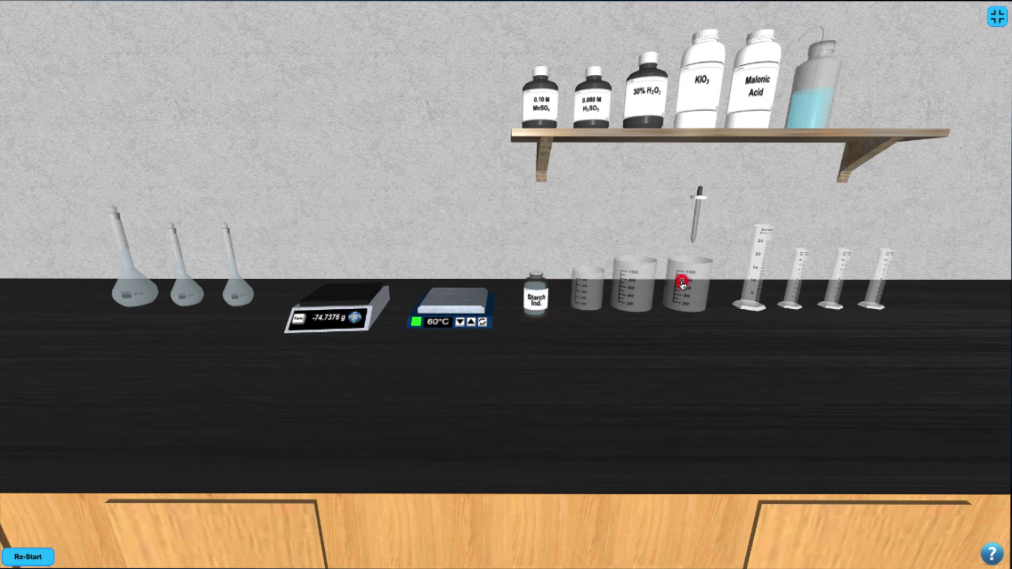
{"action": "left_click", "coordinate": [693, 233]}
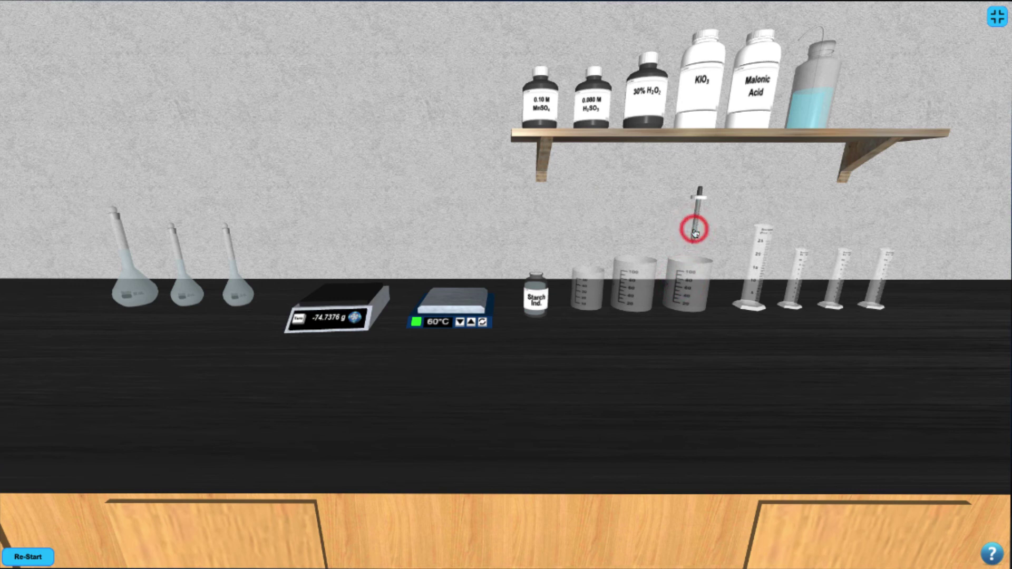